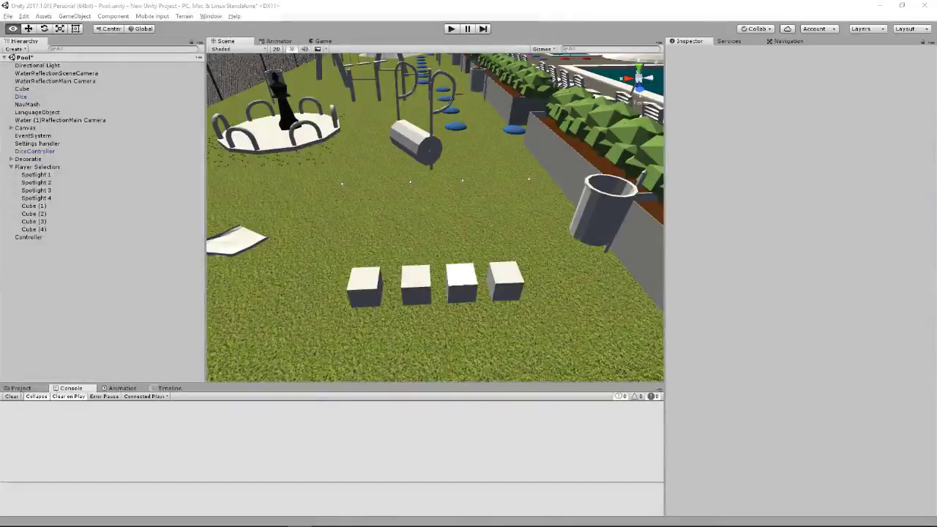
Fly the Scene view toward the four white player cubes, with the swings visible behind
right_click_drag(408, 312, 401, 266)
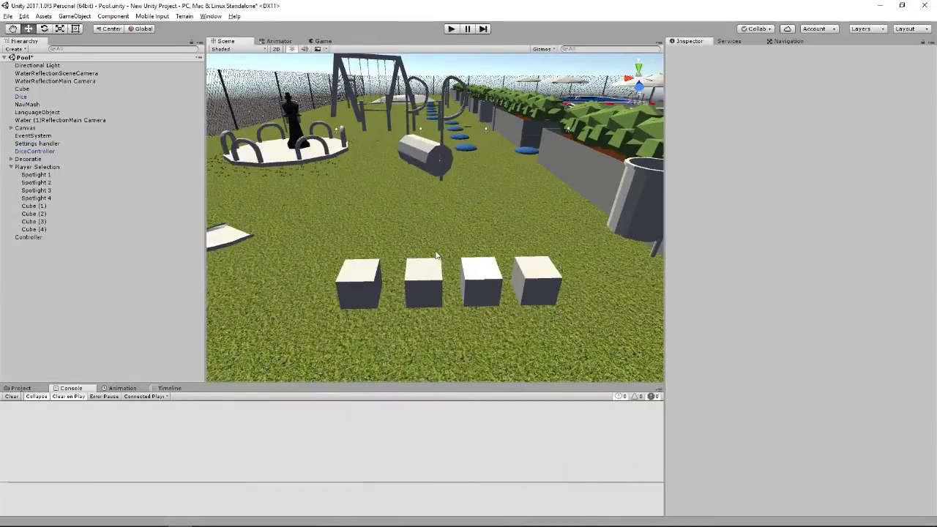
Inspect Cube (1) through Cube (4) and the Left button under SwitchDotUI
left_click(364, 277)
left_click(423, 281)
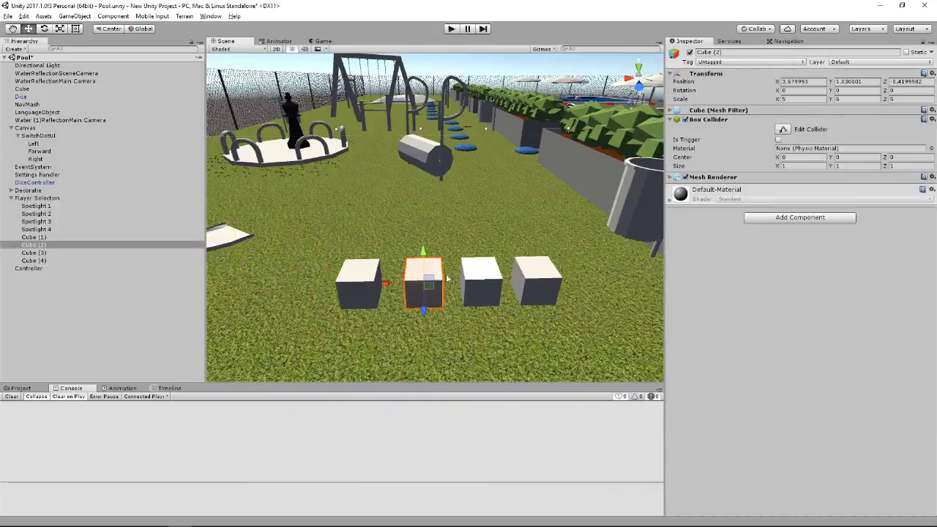
left_click(479, 281)
left_click(538, 281)
left_click(360, 277)
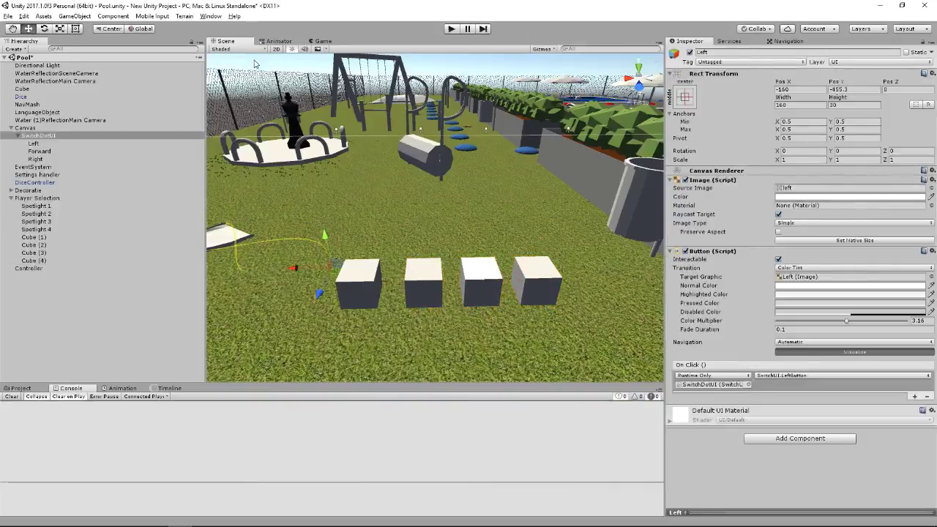
Collapse the Canvas children, select Canvas and uncheck its active box in the Inspector
left_click(33, 135)
left_click(11, 128)
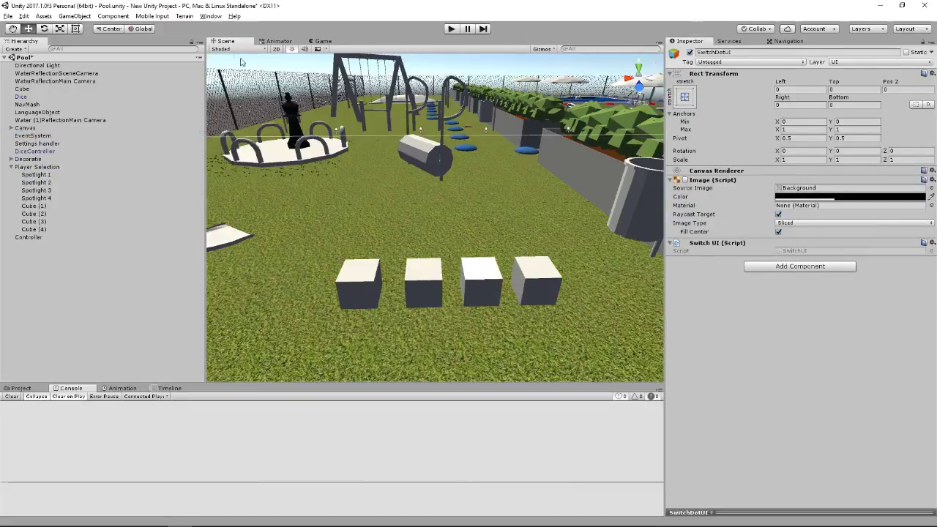
left_click(27, 128)
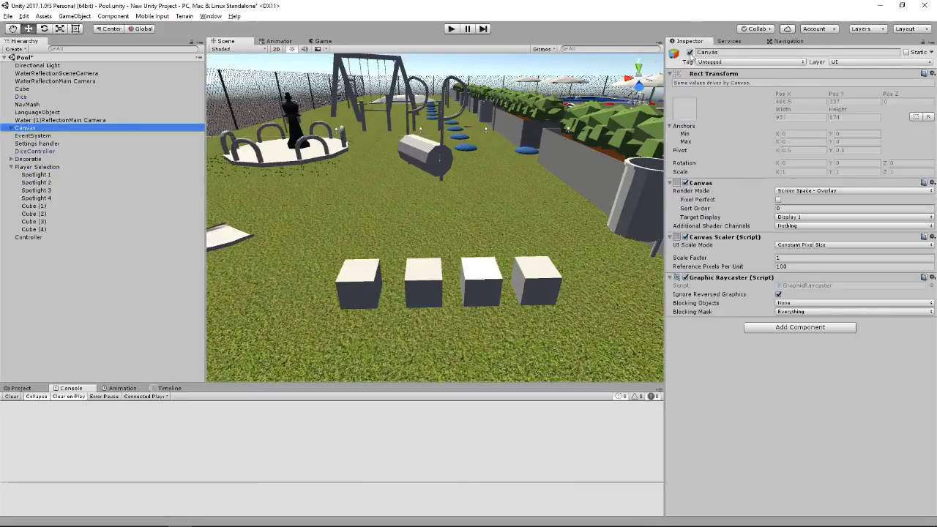
left_click(688, 52)
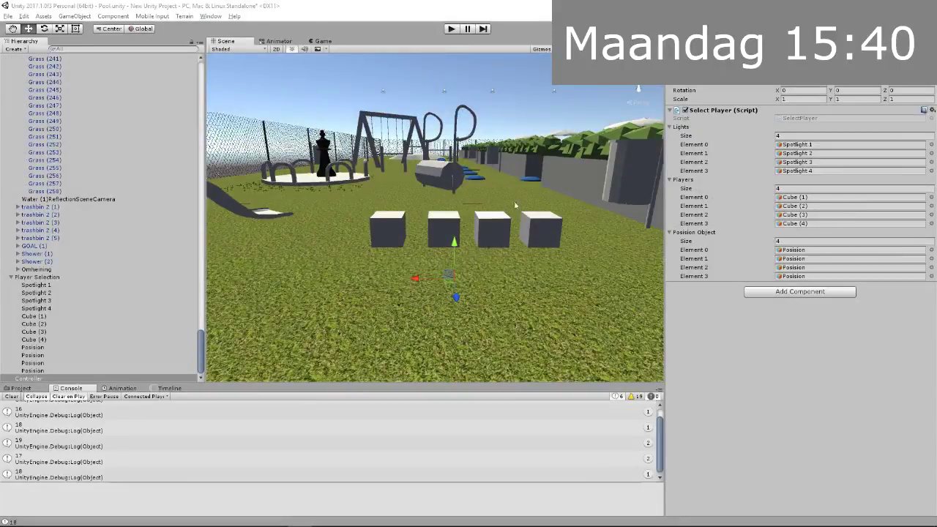
left_click(451, 29)
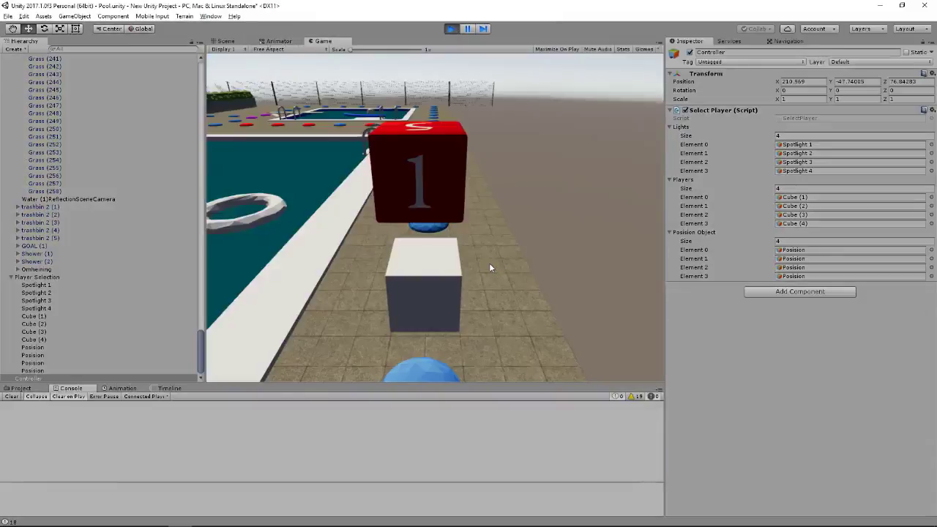
left_click(224, 40)
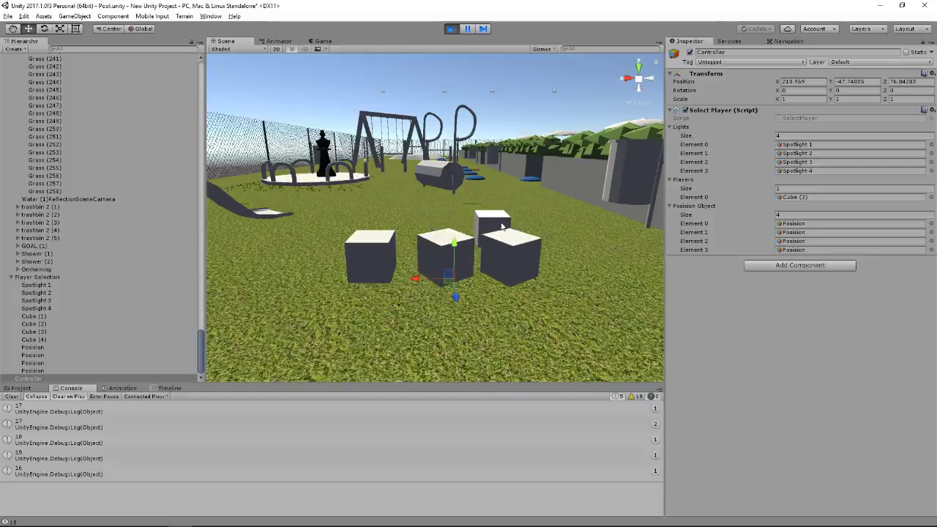
left_click(450, 29)
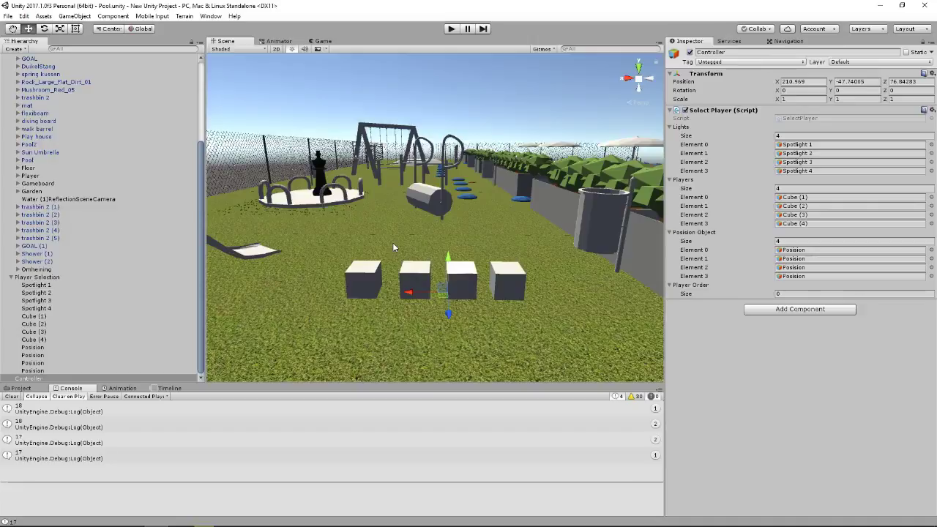
Pan the Scene view with the Hand tool to re-centre the four cubes
middle_click_drag(360, 265, 359, 247)
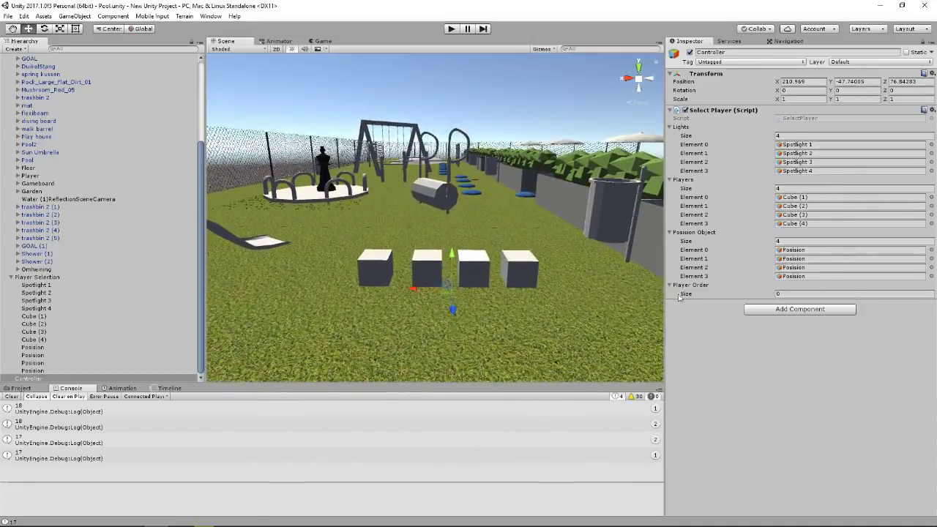
left_click(788, 295)
key("Return")
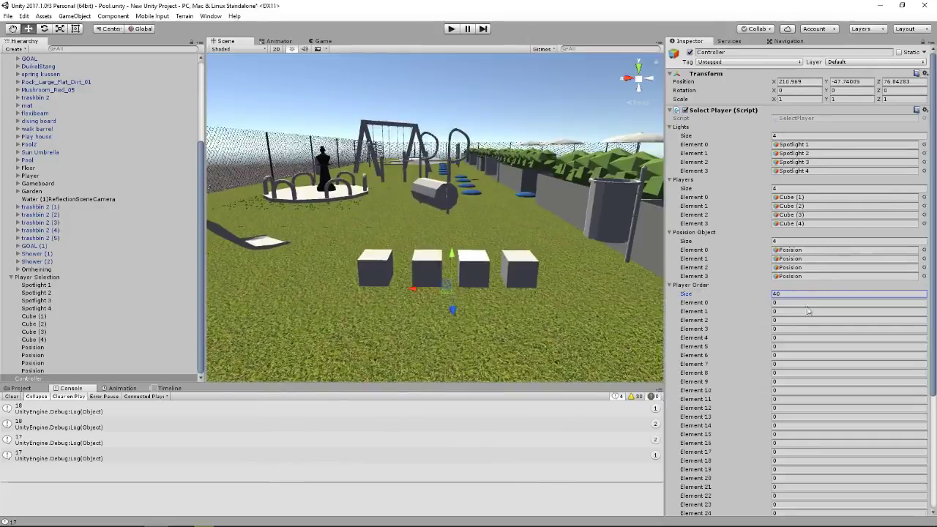
type("4")
key("Return")
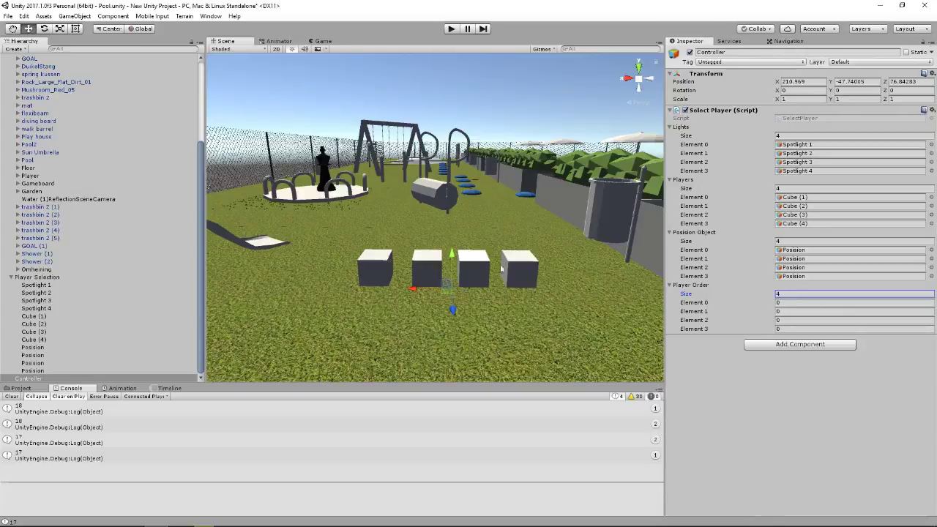
left_click(421, 268)
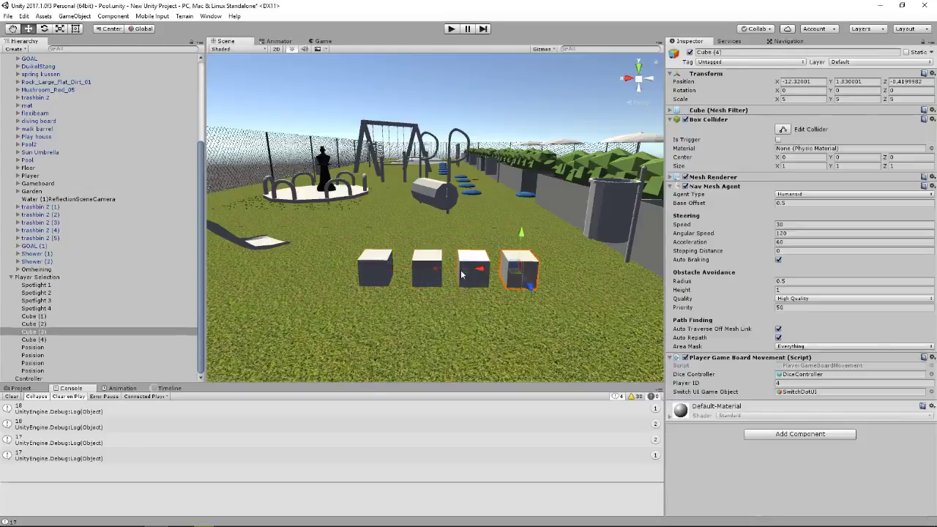
left_click(41, 378)
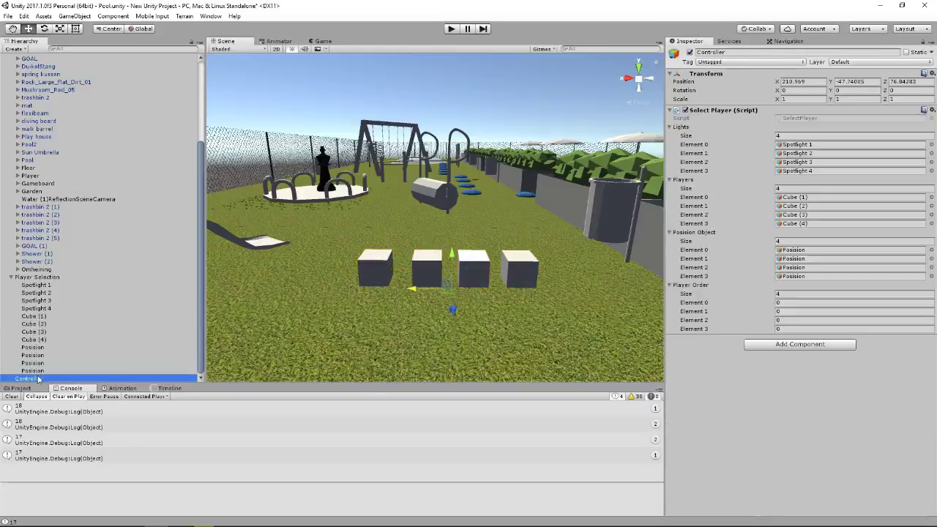
left_click(767, 293)
type("0")
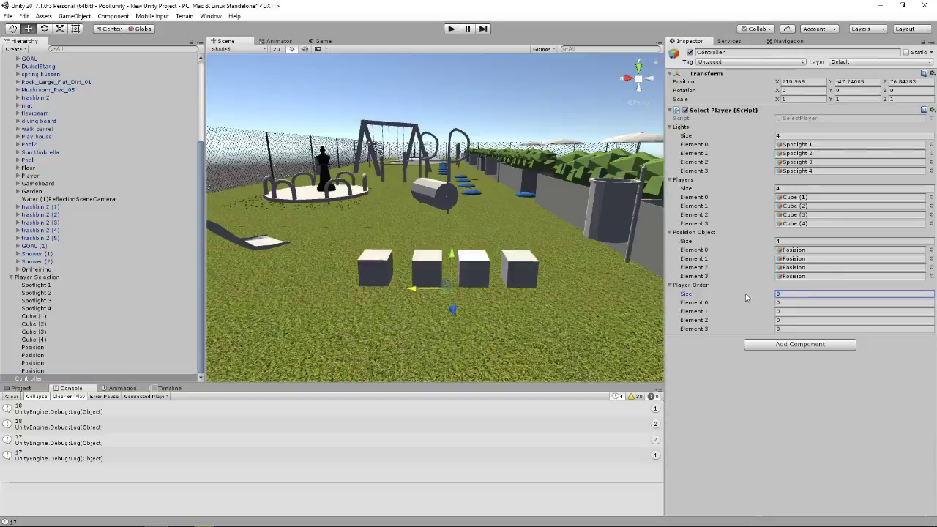
key("Return")
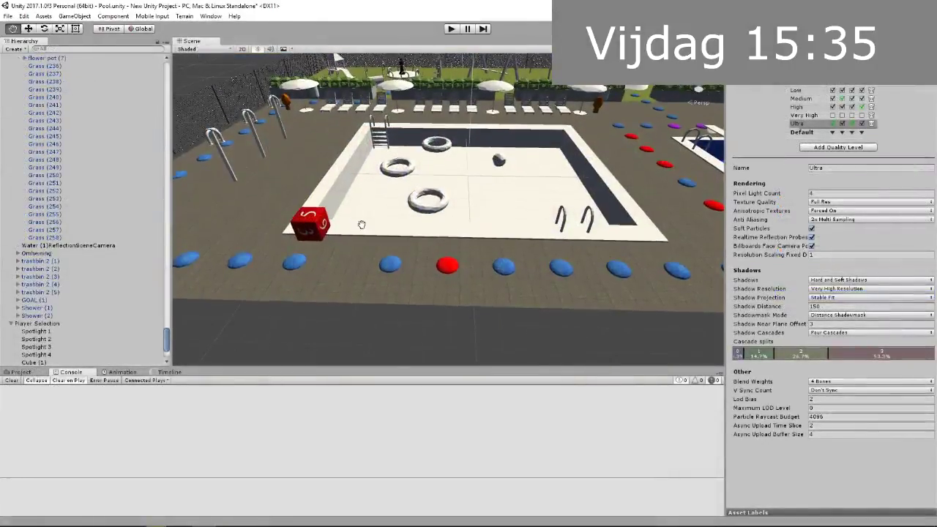
Enter Play mode and select the Controller, whose Player Order reads 1, 2, 4, 3
left_click(452, 29)
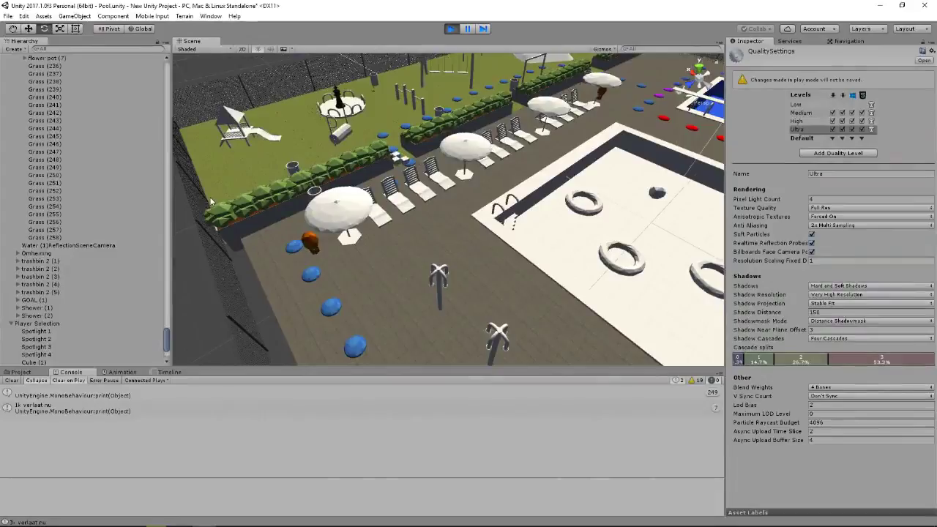
scroll(64, 320, "down", 3)
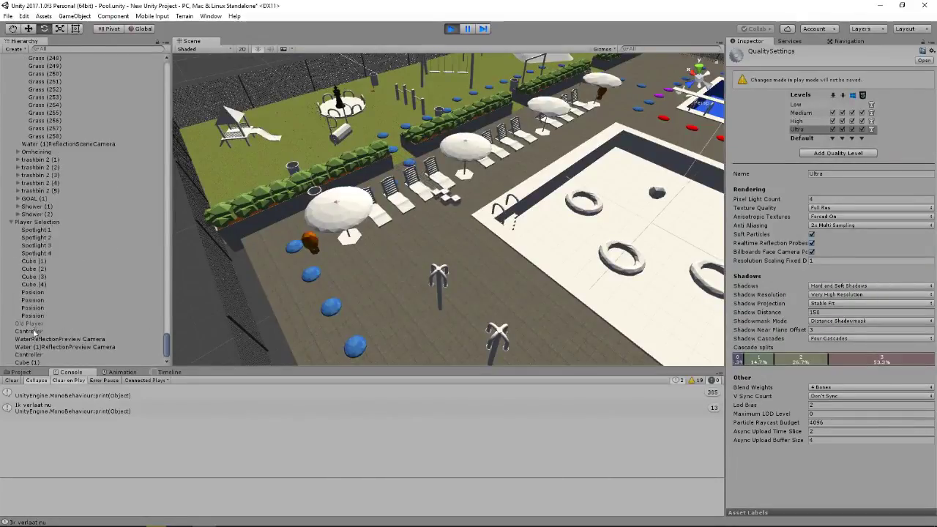
left_click(34, 330)
mouse_move(266, 317)
left_mouse_down()
mouse_move(331, 232)
mouse_move(322, 227)
left_mouse_up()
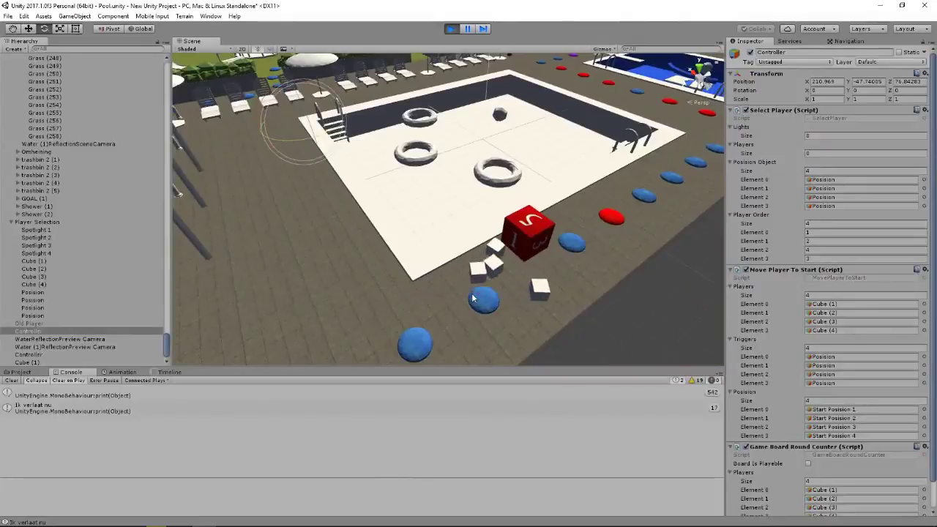
Tick Board Is Playeble in Game Board Round Counter and pan to watch the cubes move
right_click_drag(472, 297, 720, 428)
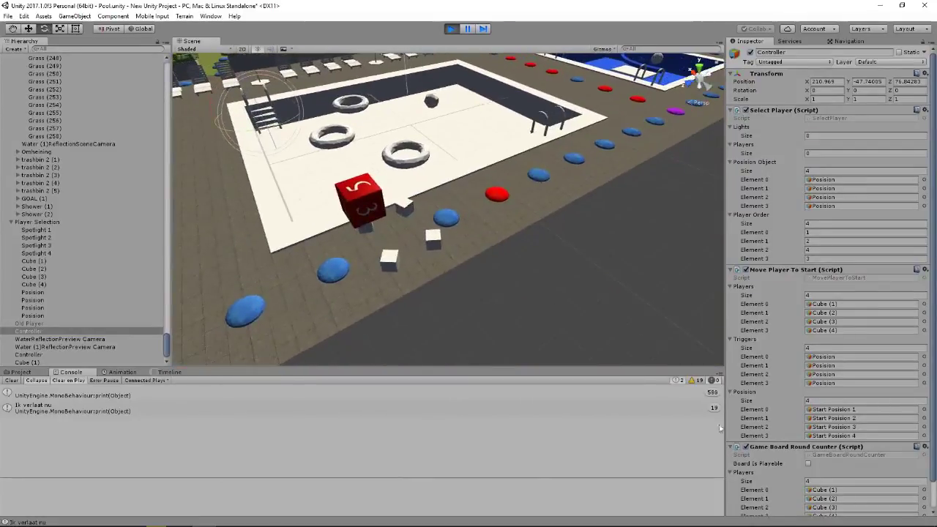
left_click(808, 464)
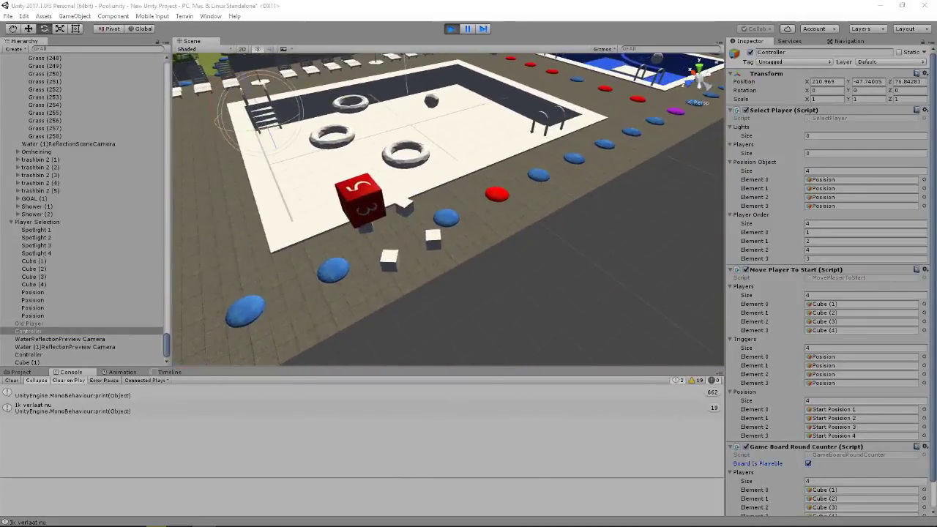
mouse_move(181, 174)
right_mouse_down()
mouse_move(329, 139)
mouse_move(423, 251)
mouse_move(418, 241)
right_mouse_up()
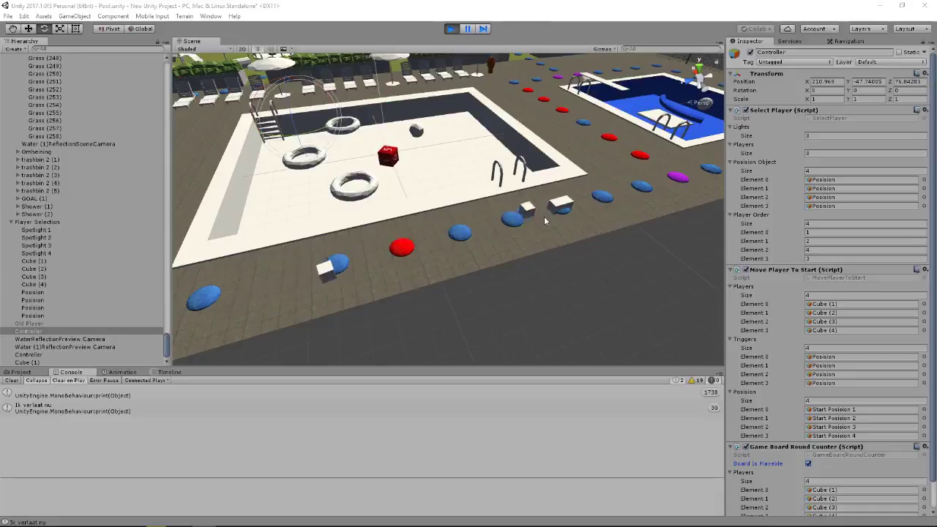
Follow the moving cubes along the track and select Cube (1) to inspect it
middle_click_drag(540, 213, 500, 228)
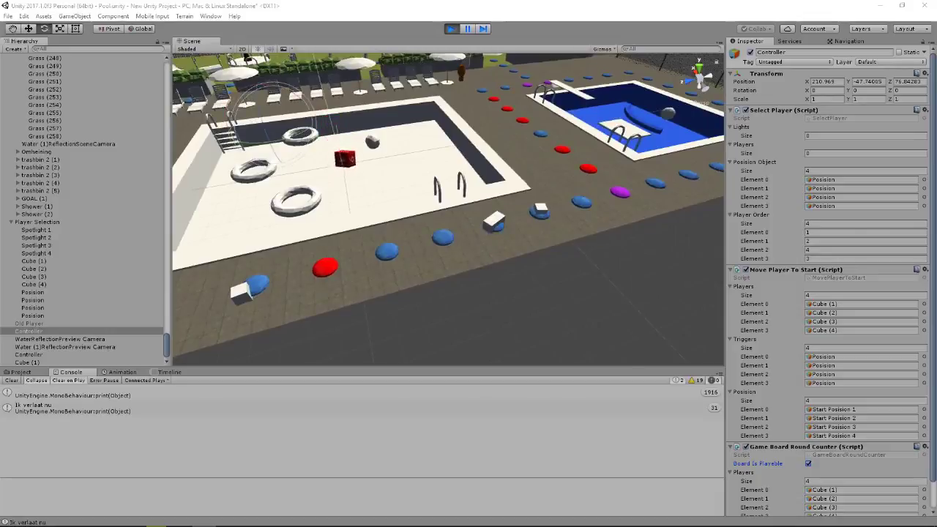
middle_click_drag(465, 230, 436, 239)
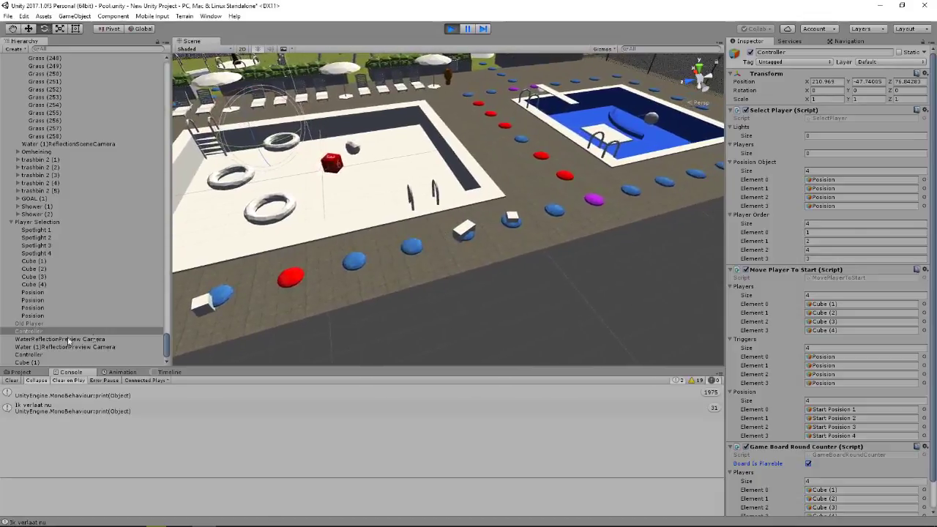
left_click(33, 261)
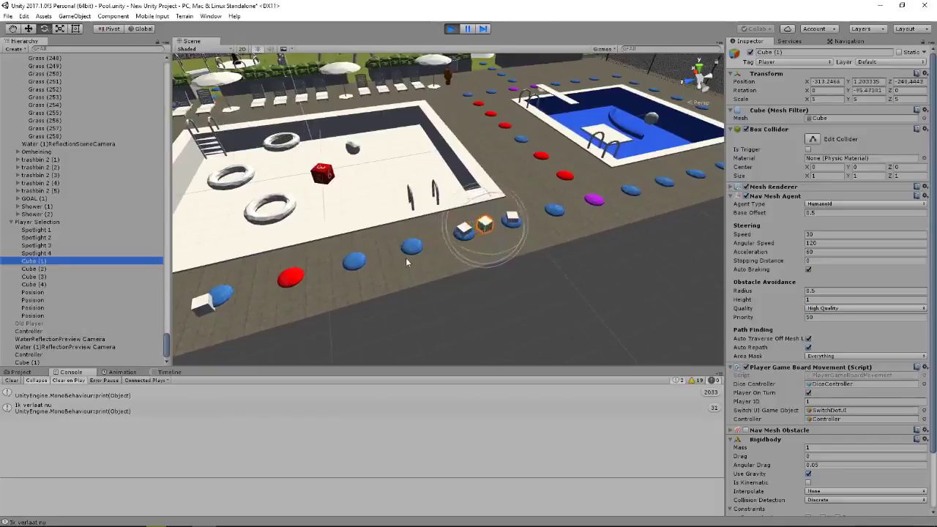
middle_click_drag(405, 258, 347, 272)
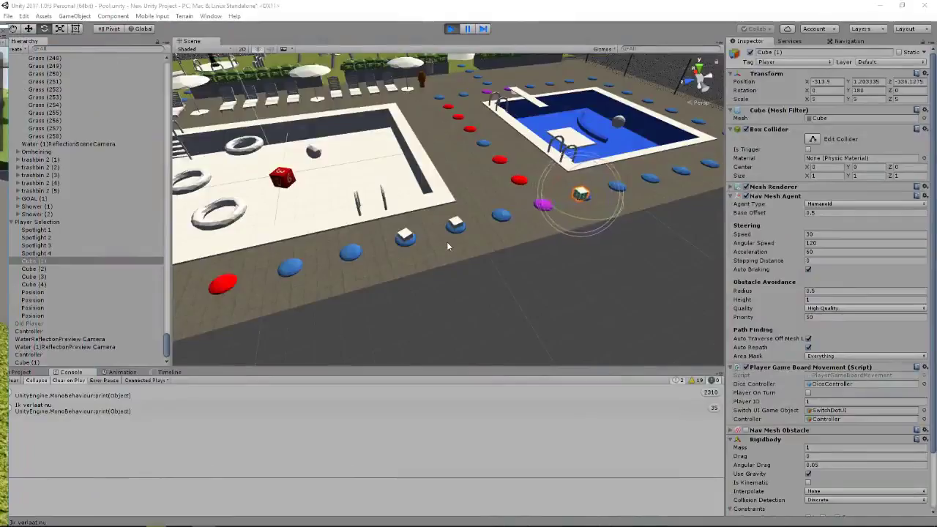
Pan across the board and inspect Cube (2) and Cube (3) as they advance
middle_click_drag(436, 234, 432, 260)
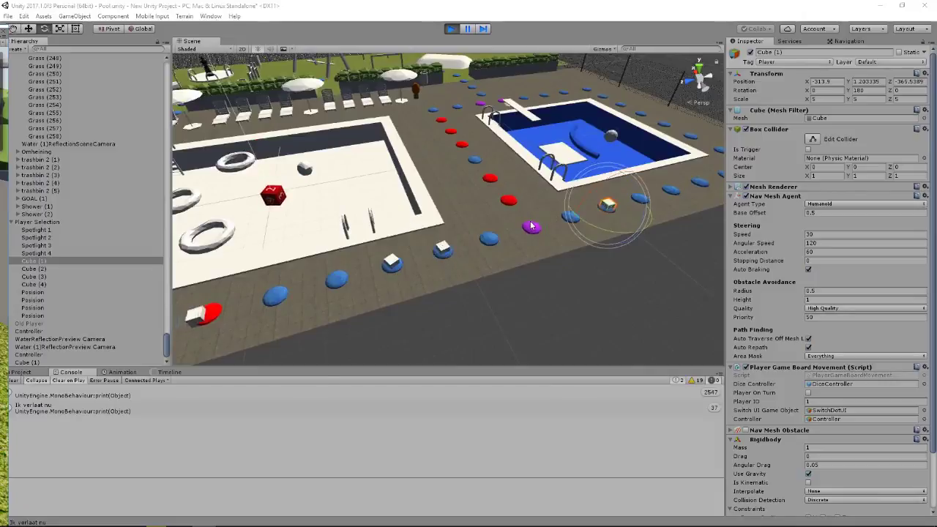
middle_click_drag(531, 225, 641, 227)
left_click(32, 269)
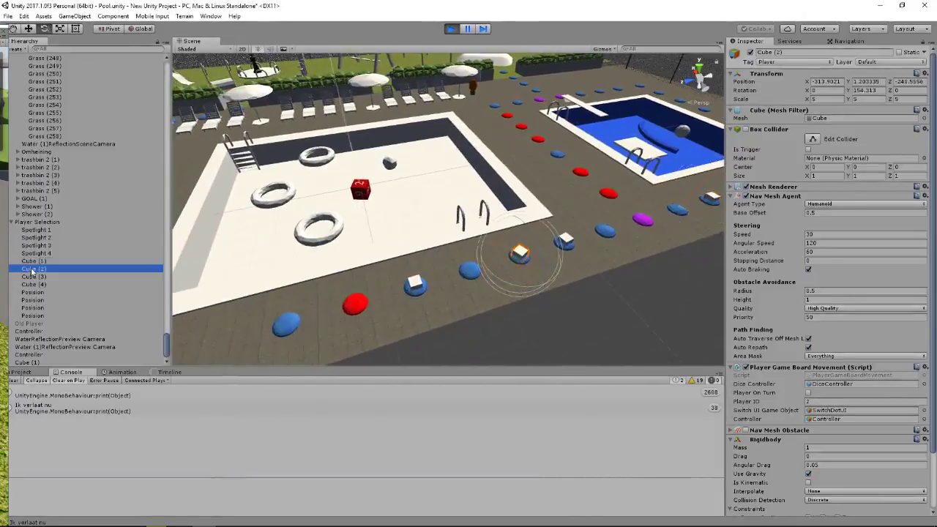
left_click(34, 277)
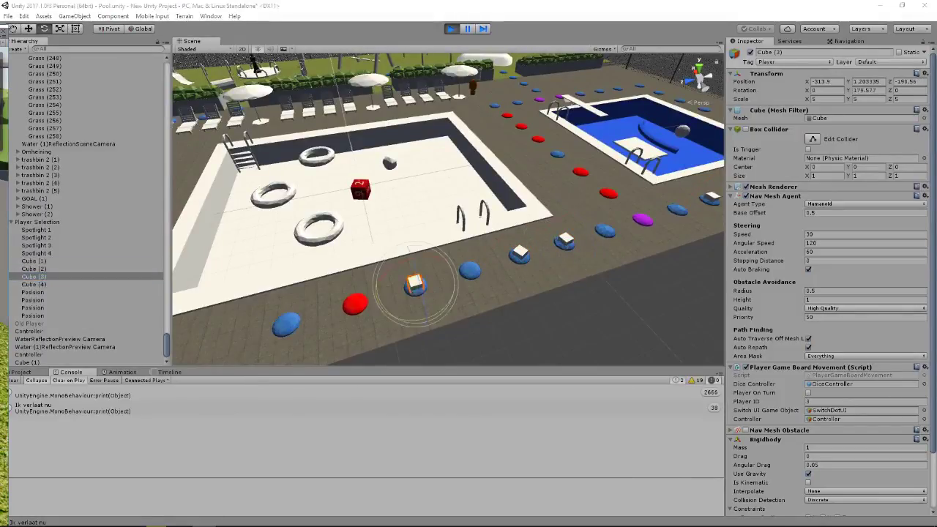
middle_click_drag(421, 210, 368, 220)
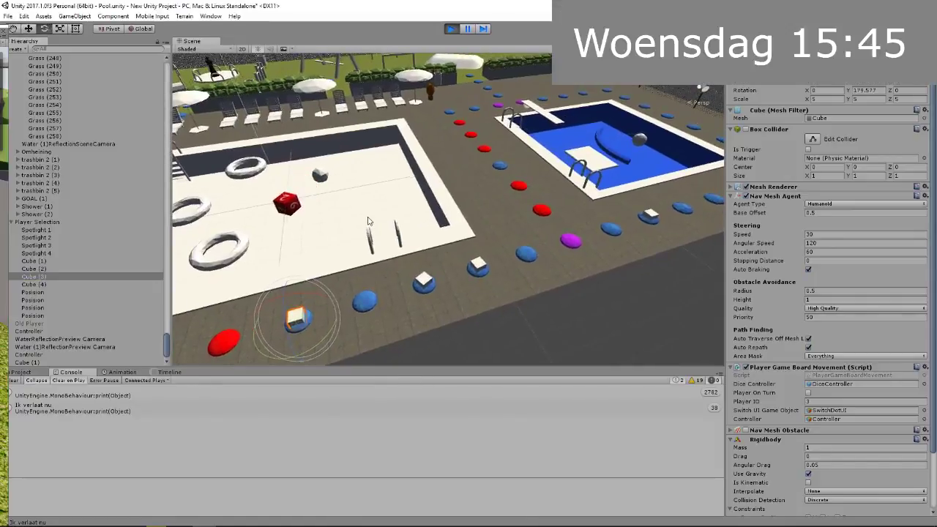